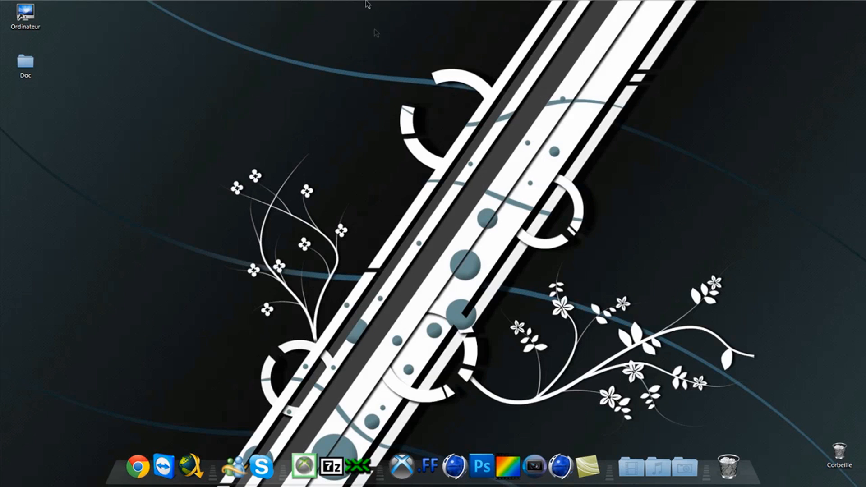
Step: Switch to CINEMA 4D and add a MoGraph text object reading "Ombres"
mouse_move(341, 4)
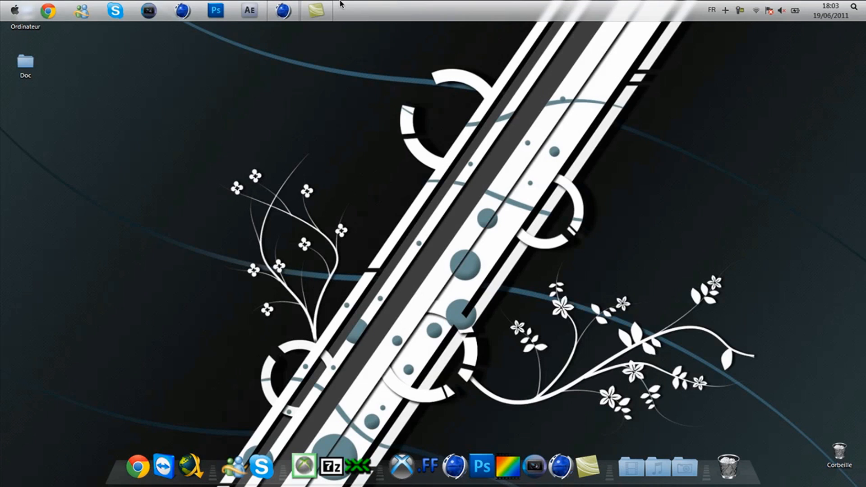
left_click(282, 10)
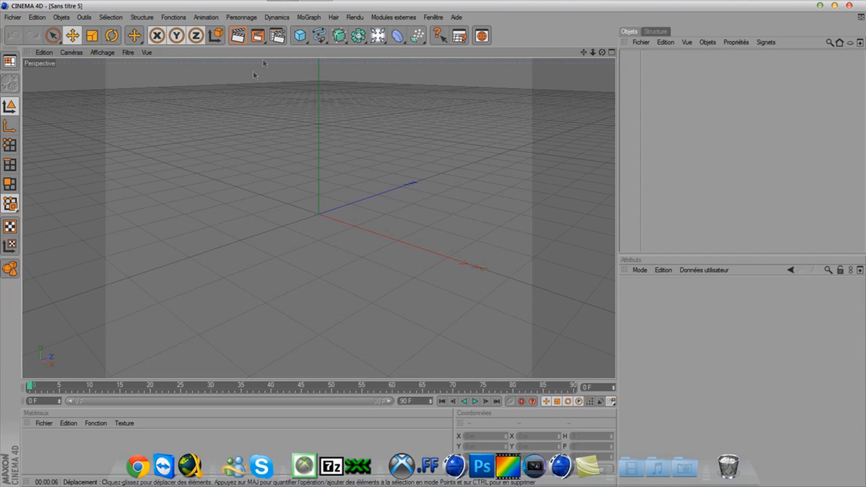
left_click(311, 18)
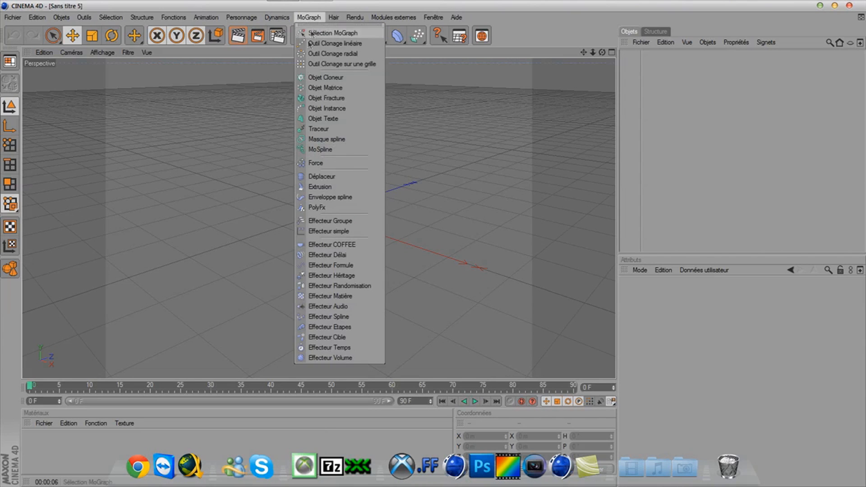
left_click(342, 119)
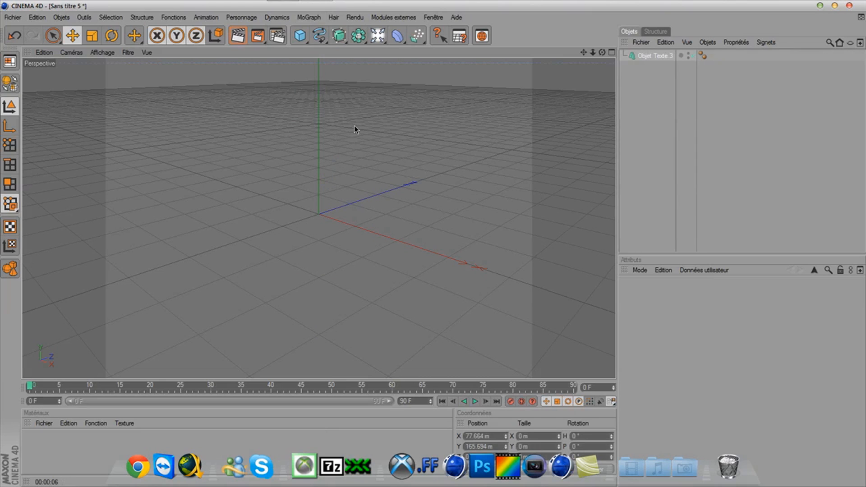
left_click(703, 296)
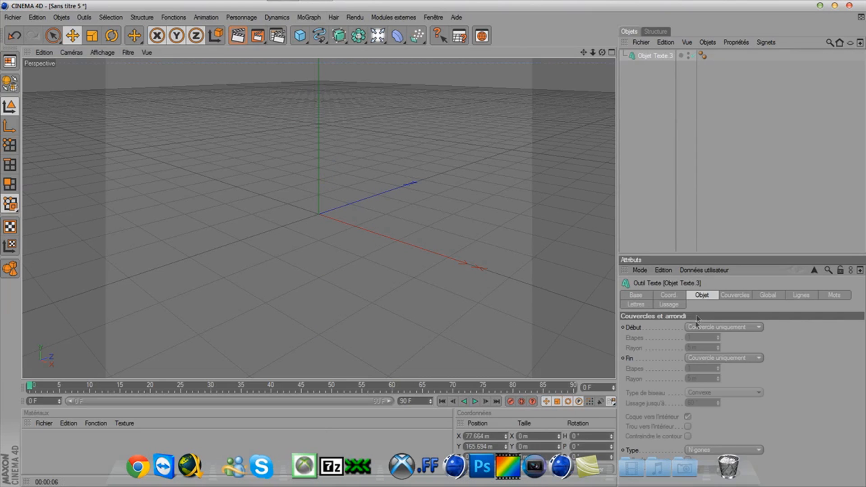
left_click(694, 351)
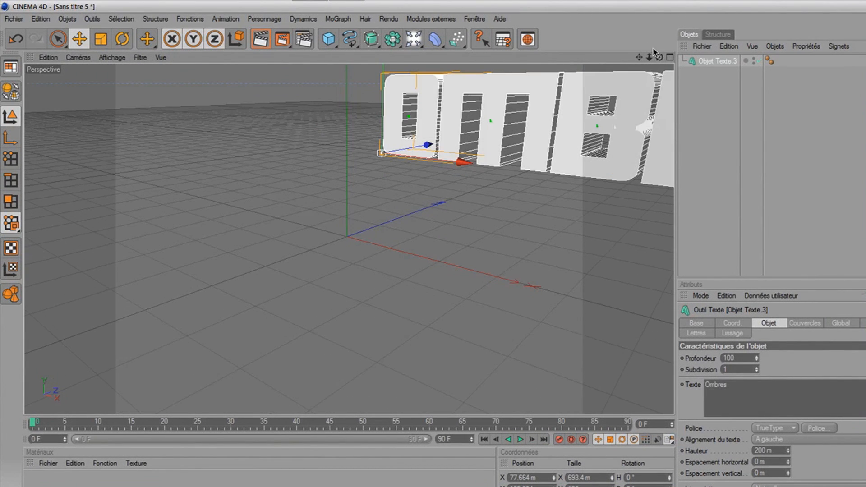
Step: Move the text object near the world origin, to about X -303 m and Y 2.5 m
mouse_move(660, 58)
left_mouse_down()
mouse_move(641, 72)
mouse_move(662, 59)
left_mouse_up()
scroll(379, 302, "down", 4)
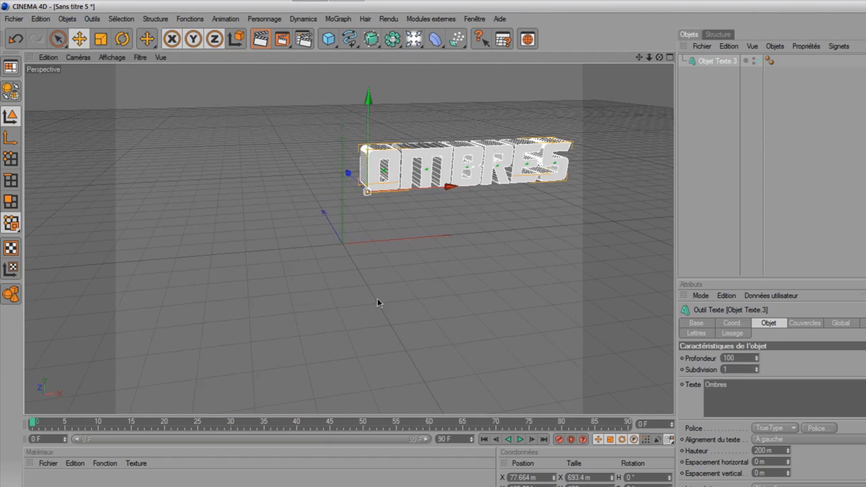
scroll(397, 271, "down", 4)
left_click_drag(384, 195, 305, 230)
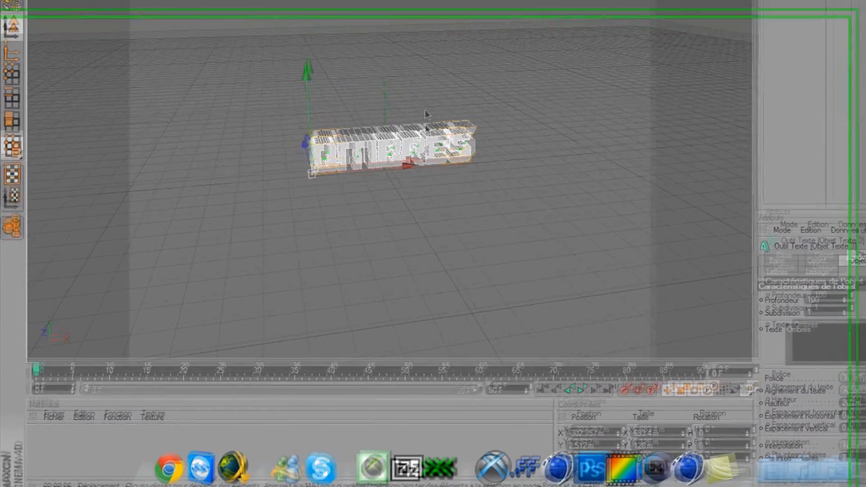
Step: Create a new material and set its colour to blue with RGB 0, 139, 213
double_click(63, 445)
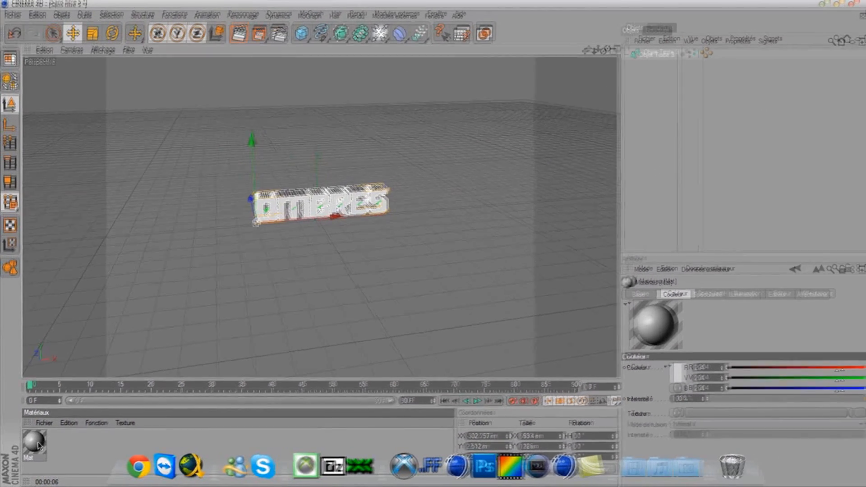
double_click(35, 444)
left_click(287, 117)
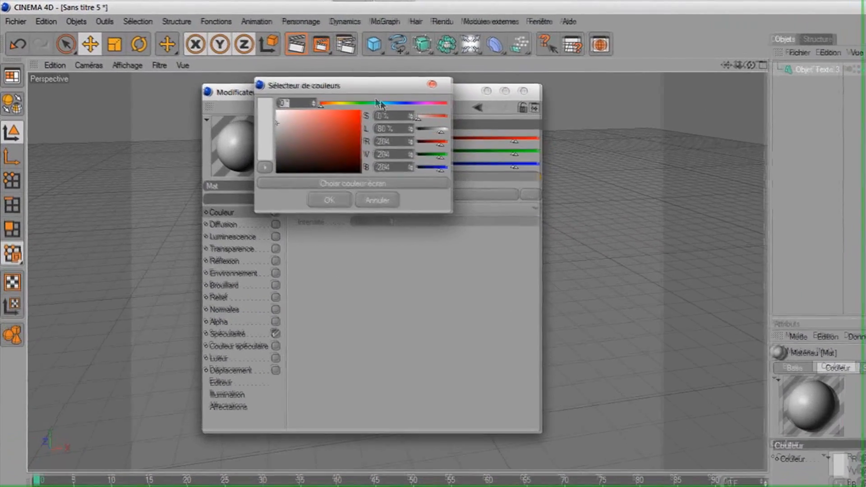
left_click_drag(379, 103, 392, 104)
left_click(361, 120)
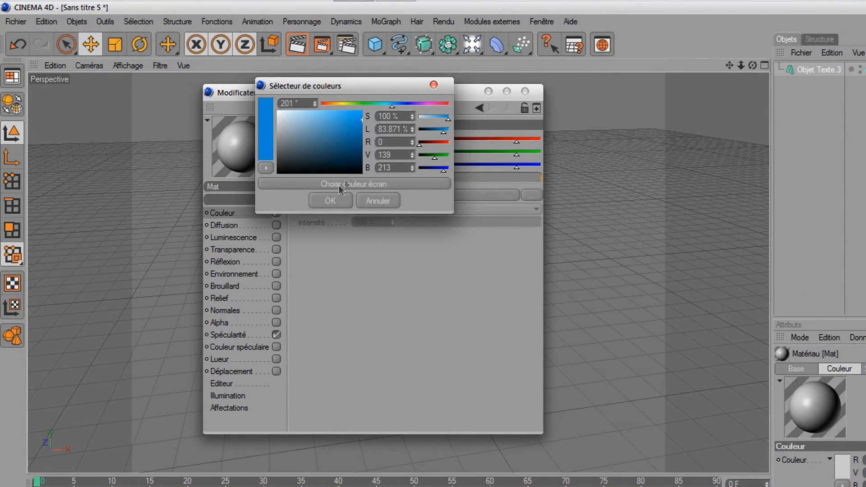
left_click(329, 200)
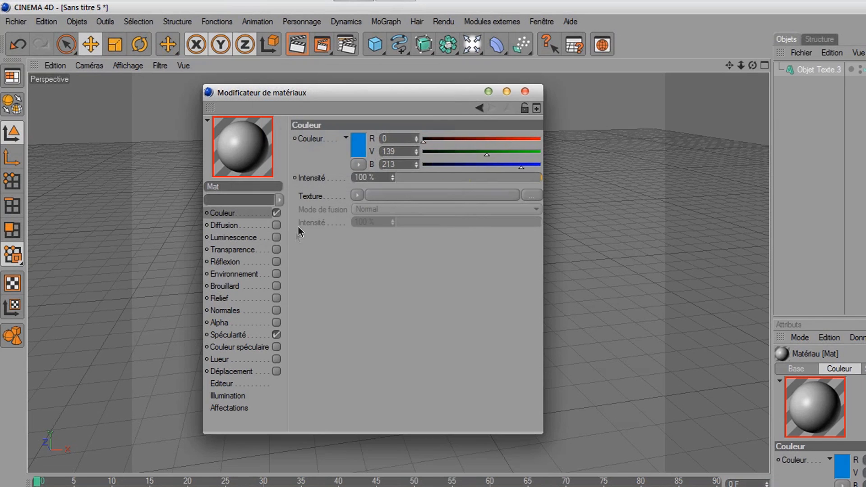
Step: Enable additive reflection on the blue material with a Fresnel texture, and close the material editor
left_click(276, 262)
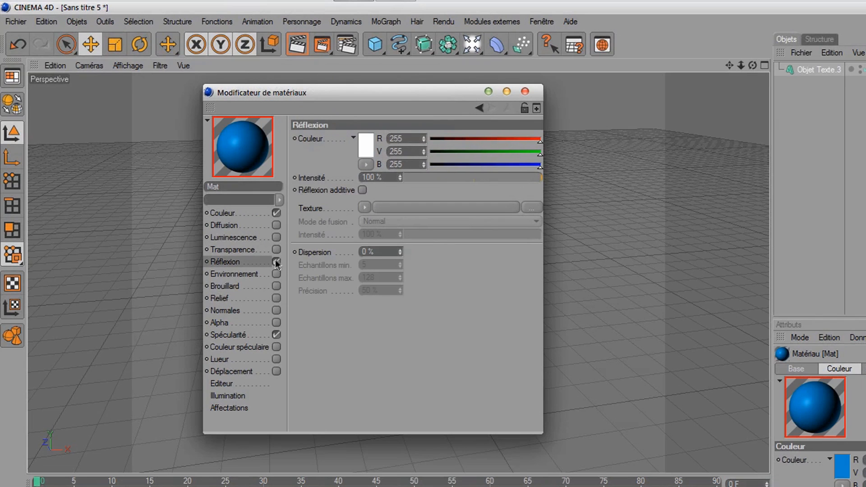
left_click(362, 190)
left_click(364, 208)
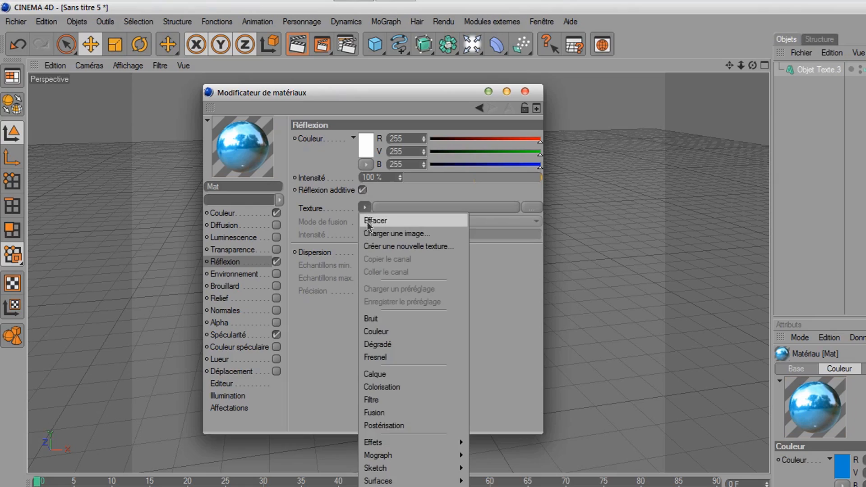
left_click(376, 357)
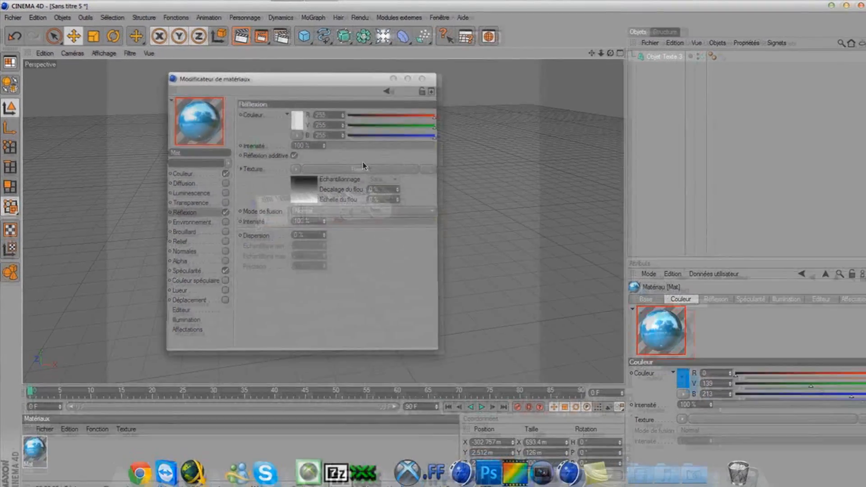
left_click(506, 88)
Step: Apply the blue material to the text object and render a preview of the view
left_click_drag(33, 445, 311, 213)
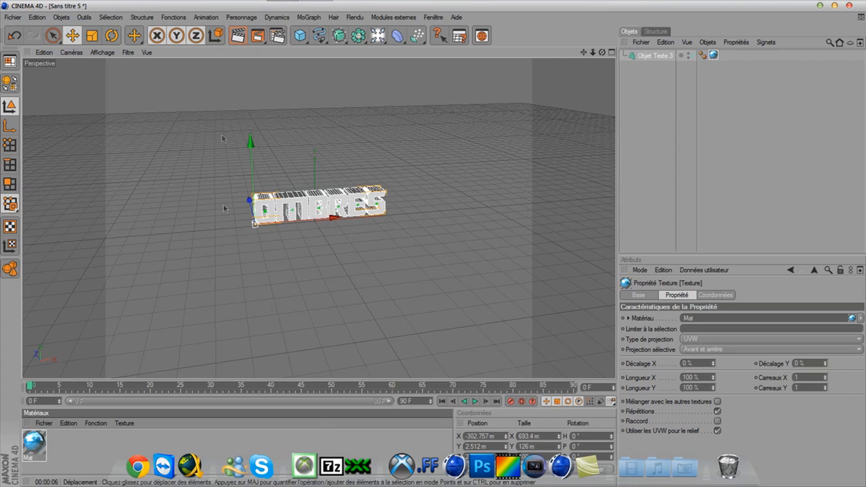
left_click(238, 35)
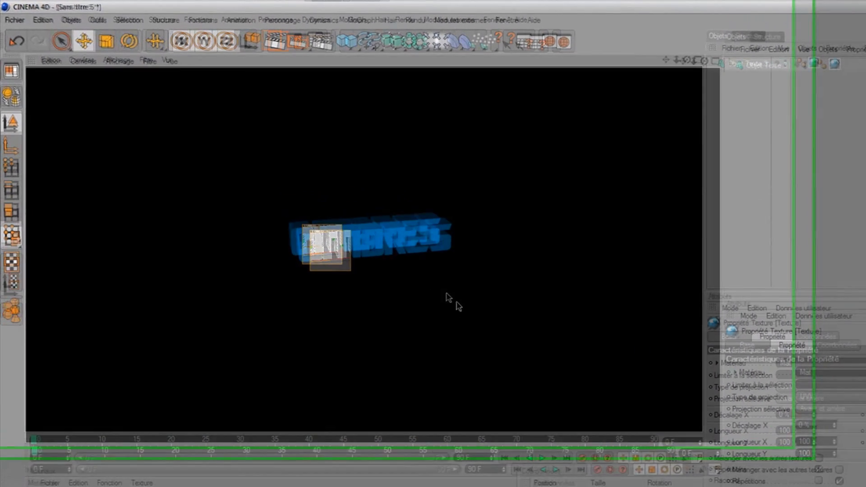
left_click(394, 259)
left_click(631, 194)
Step: Add a floor object and move it beneath the text, to about X 115 m and Y -41 m
scroll(692, 151, "up", 3)
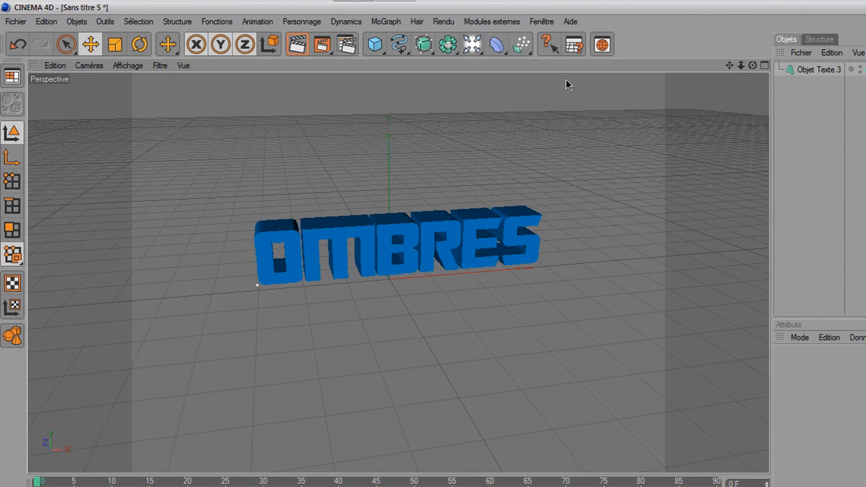
left_click(468, 48)
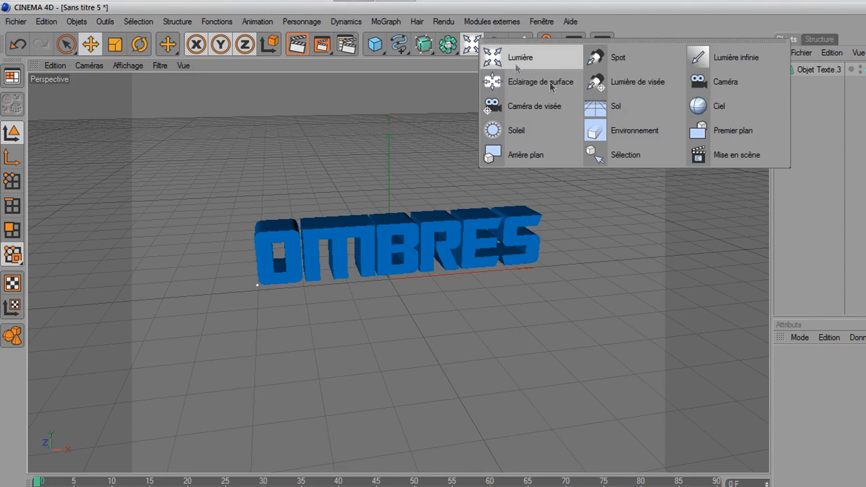
left_click(600, 107)
left_click_drag(424, 272, 470, 267)
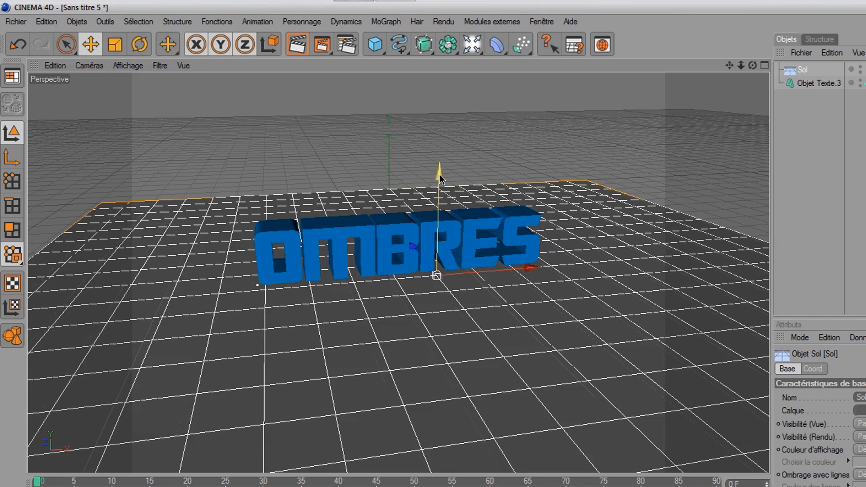
left_click_drag(439, 174, 440, 184)
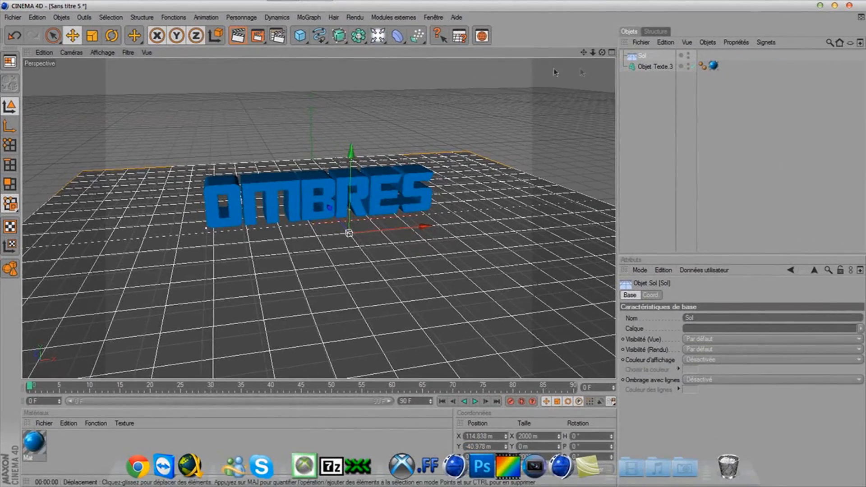
Step: Create a second material and set its colour to pure white with RGB 255, 255, 255
left_click_drag(604, 57, 588, 67)
double_click(63, 445)
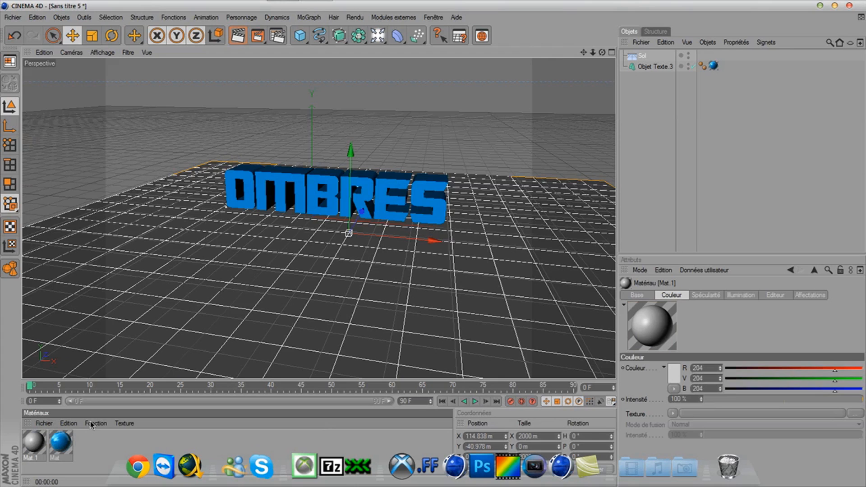
double_click(35, 447)
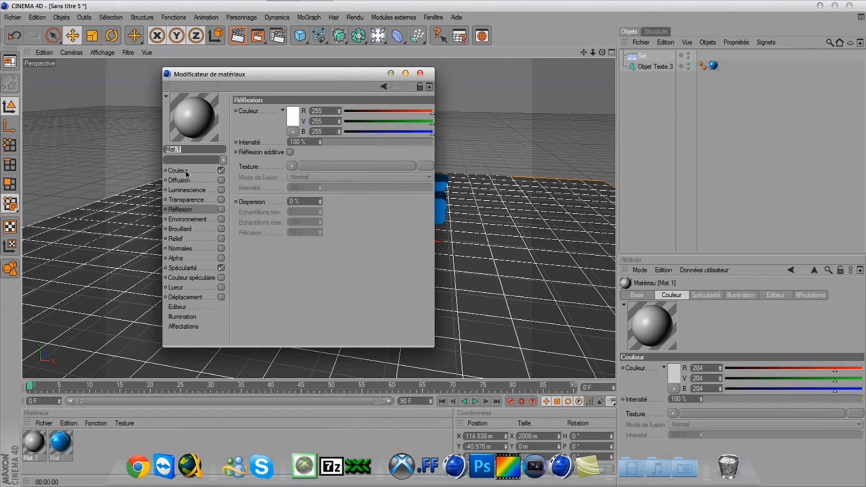
left_click(178, 170)
left_click(293, 118)
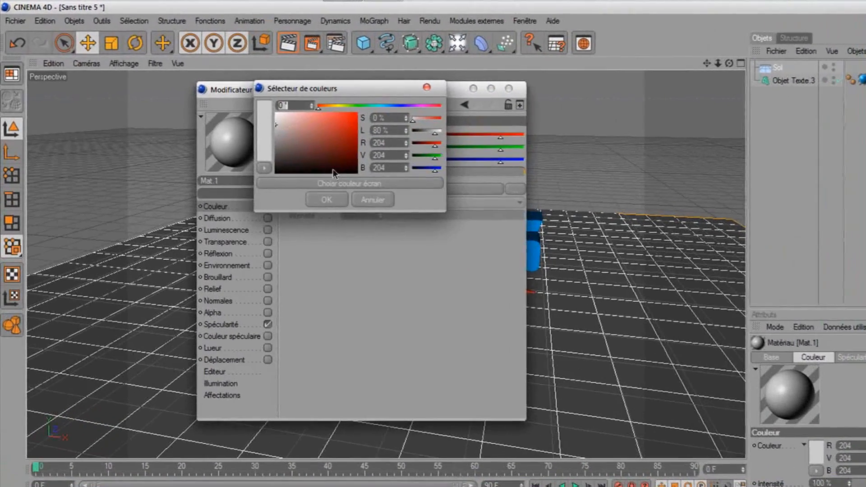
left_click_drag(291, 126, 273, 111)
left_click(329, 200)
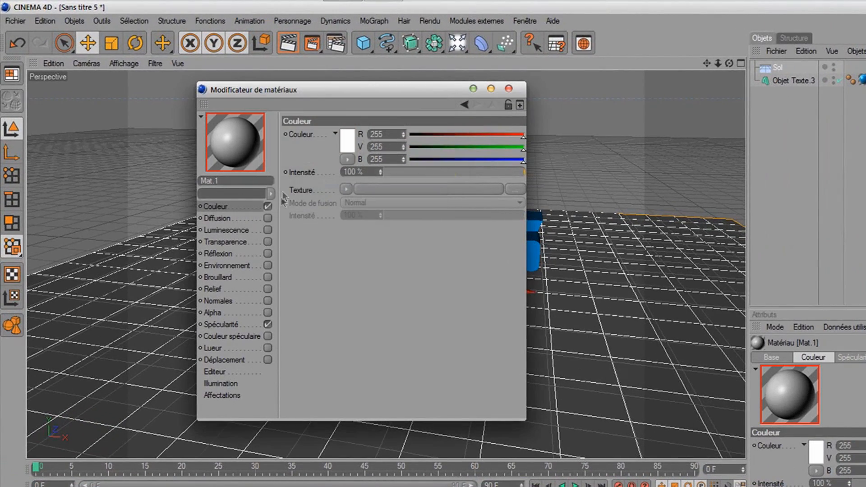
Step: Enable additive reflection at 100% intensity on the white material and close the material editor
left_click(250, 254)
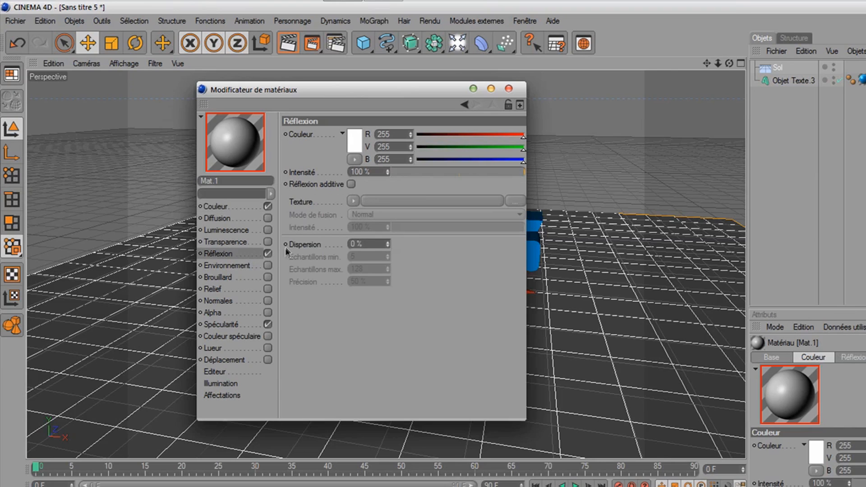
left_click(351, 184)
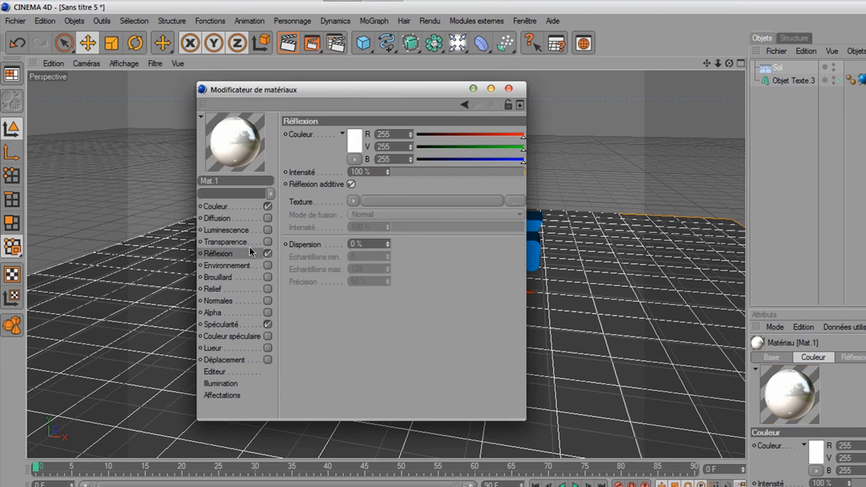
left_click(221, 207)
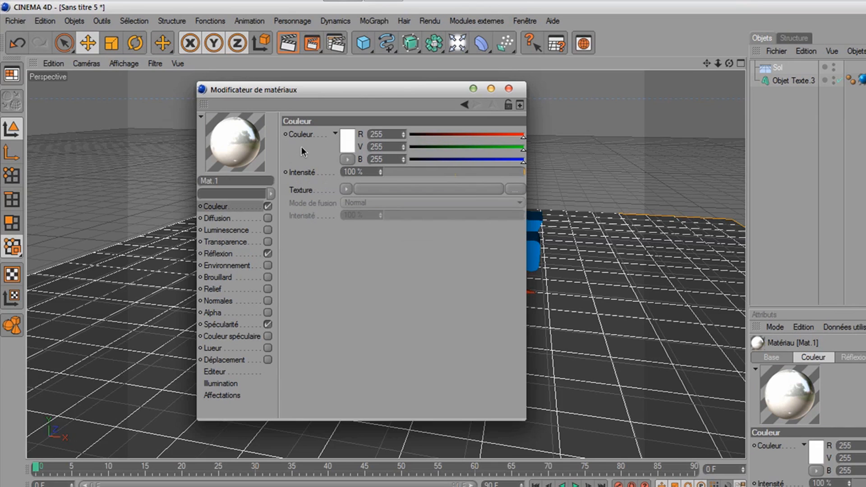
left_click(215, 254)
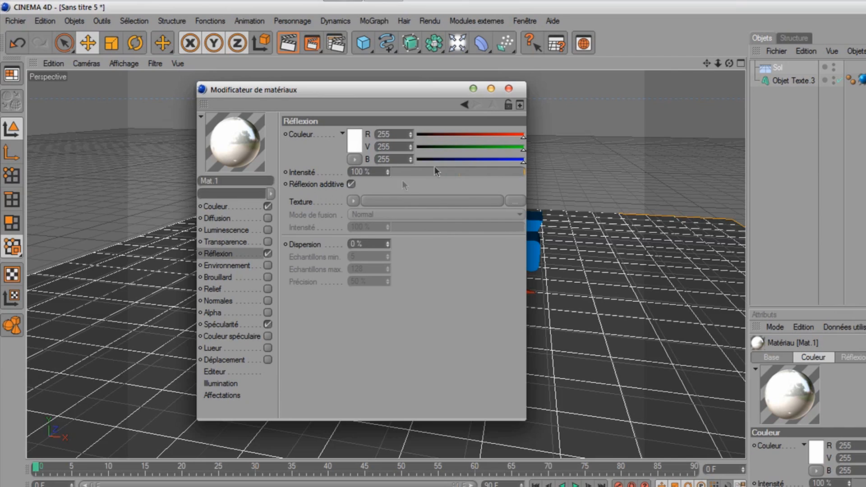
left_click(508, 89)
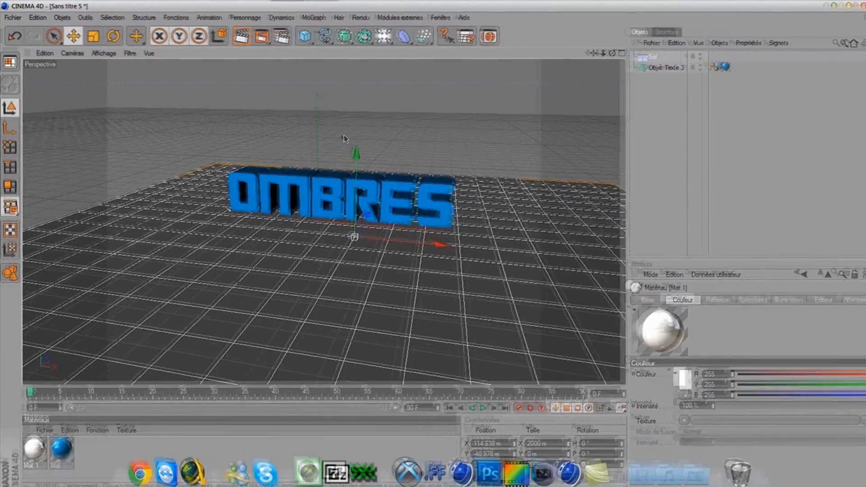
Step: Apply the white reflective material to the floor and render a preview of the view
left_click_drag(35, 449, 292, 299)
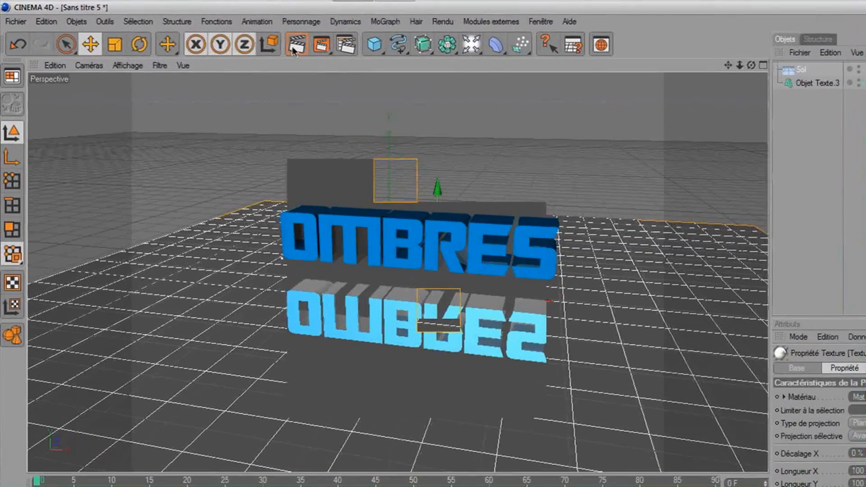
left_click(293, 47)
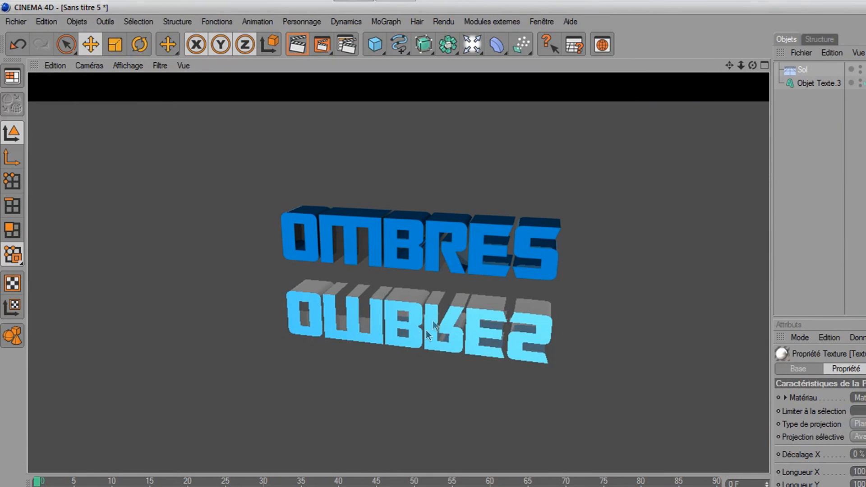
left_click(381, 368)
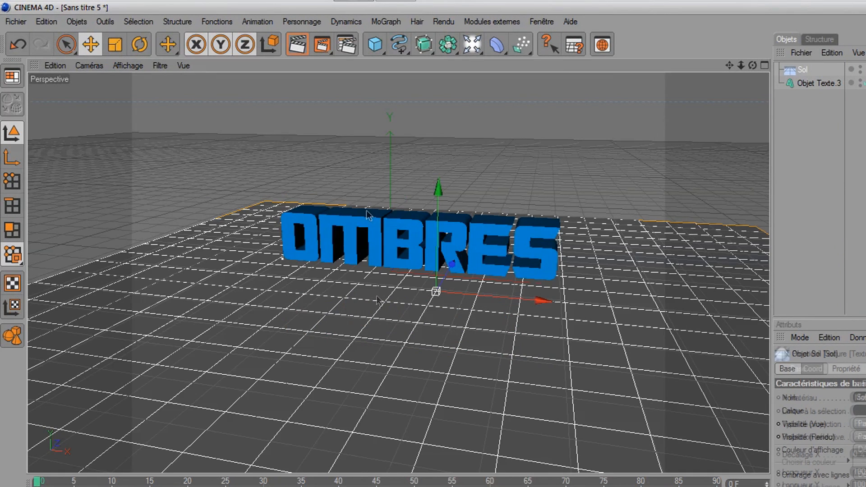
Step: Add a light, move it in front of the text and raise it to about Y 337 m, and render a preview
left_click(471, 48)
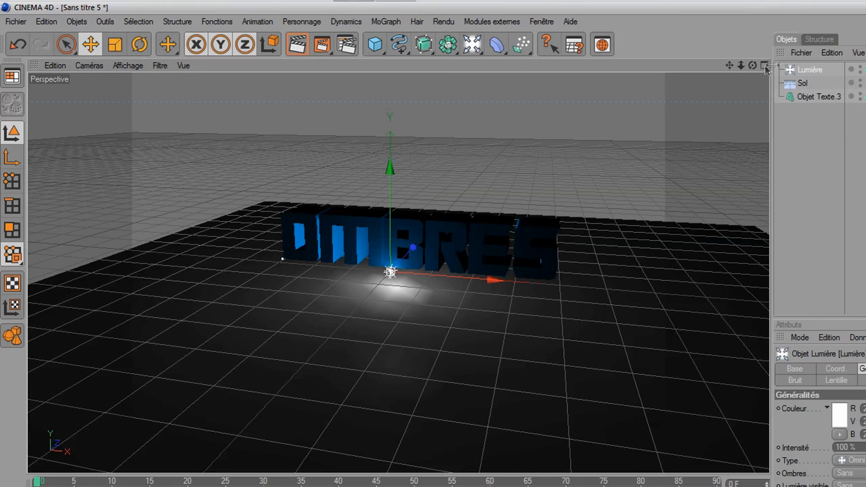
left_click_drag(752, 66, 518, 220)
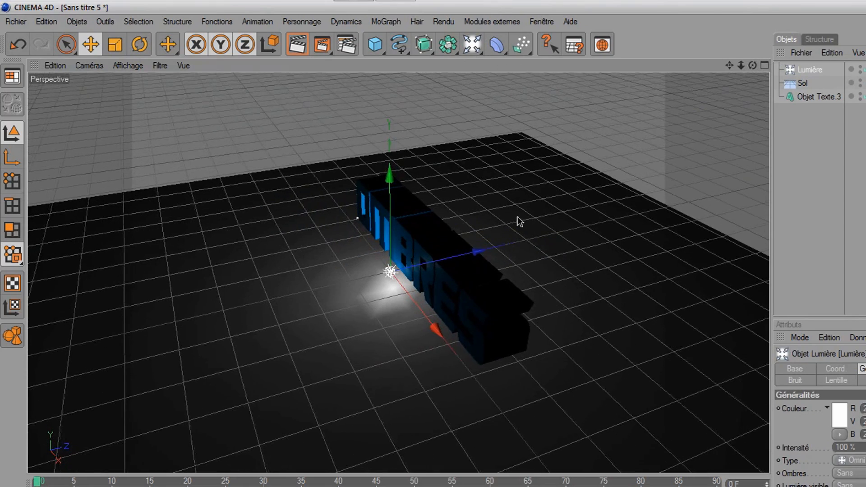
left_click_drag(465, 46, 429, 68)
left_click_drag(469, 245, 324, 245)
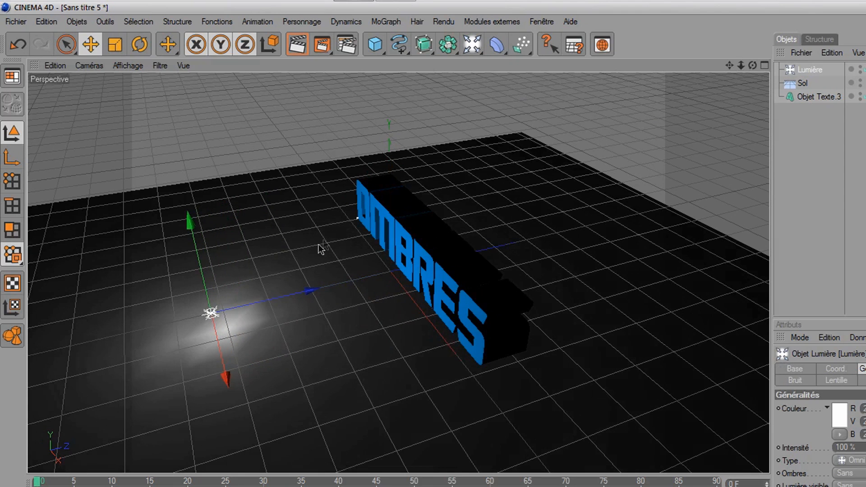
left_click_drag(195, 229, 162, 85)
left_click_drag(752, 65, 775, 40)
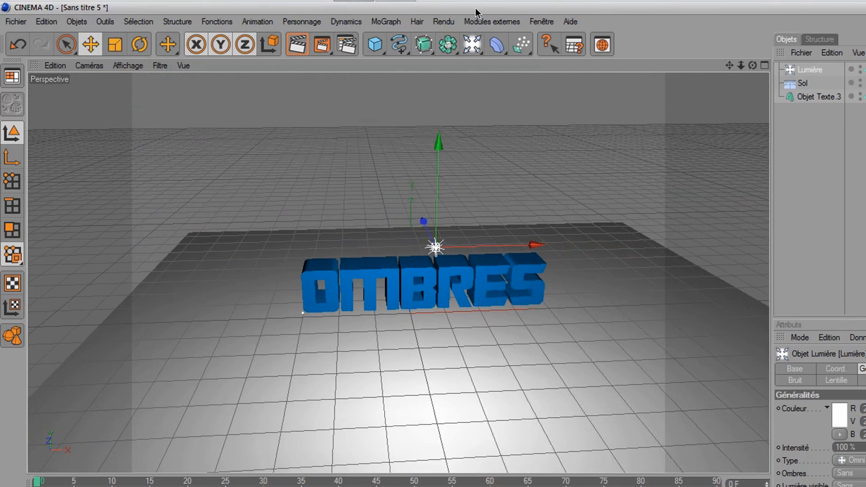
left_click(297, 48)
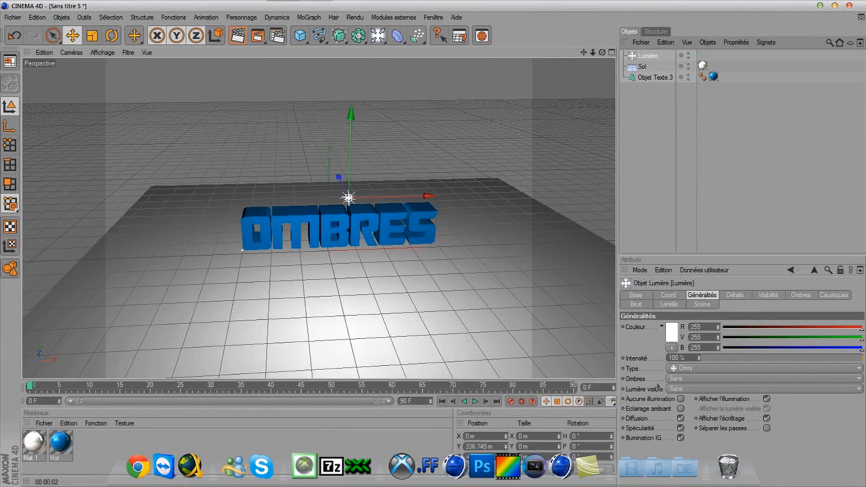
Step: Set the light's shadows to Masques d'ombres (ombres diffuses) and render a preview of the text from an angled view
left_click(684, 379)
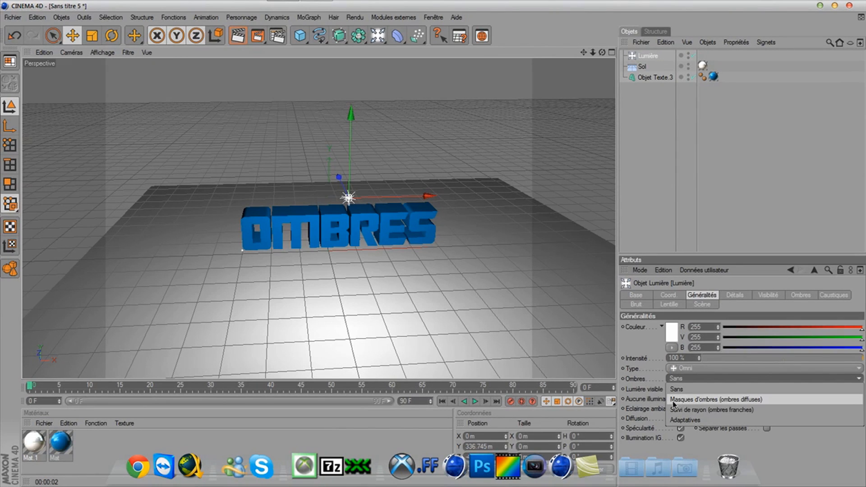
left_click(674, 401)
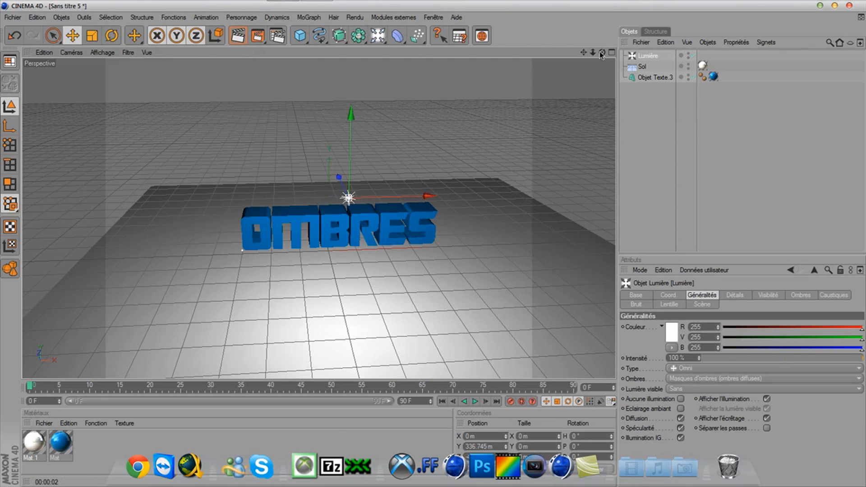
left_click_drag(601, 54, 350, 76)
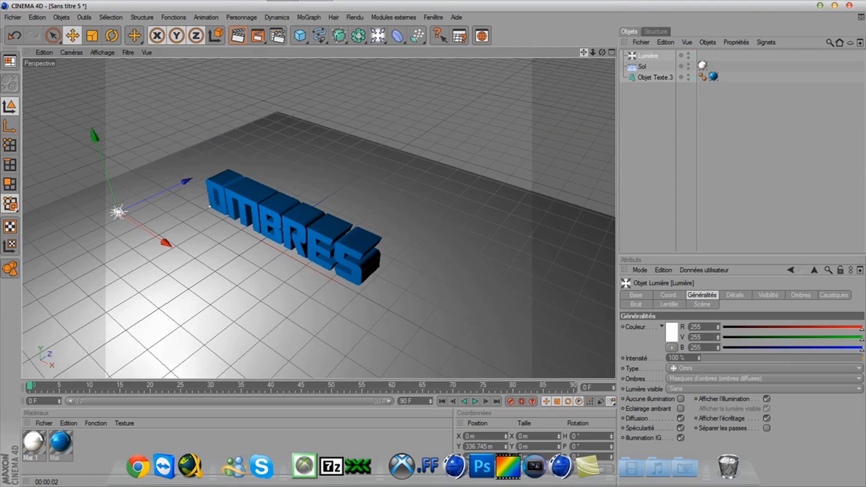
left_click(237, 36)
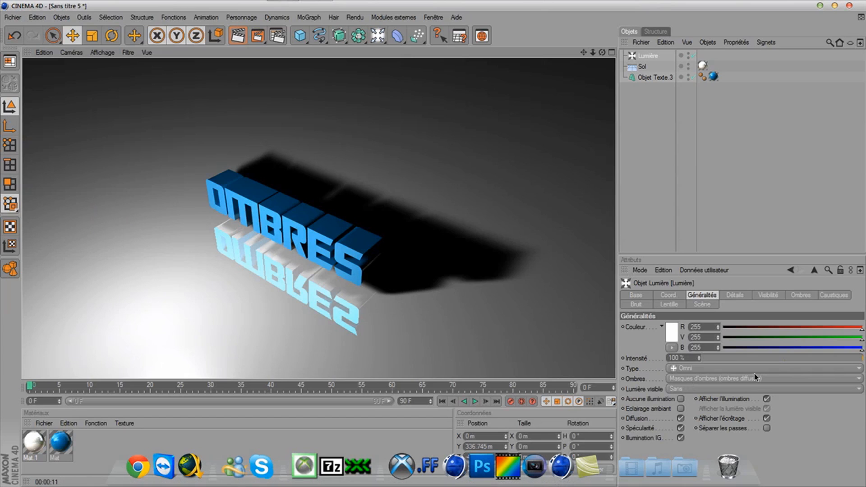
Step: Switch the light's shadows to Suivi de rayon (ombres franches) and render a preview of the same view
left_click(742, 378)
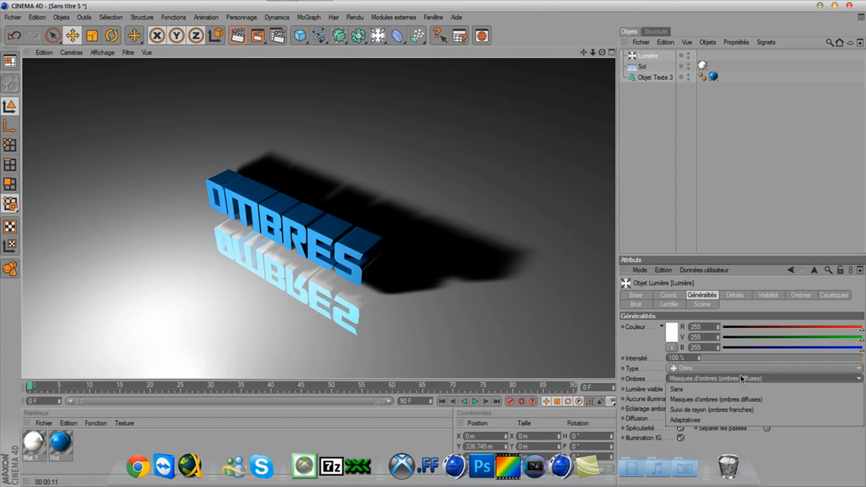
left_click(723, 410)
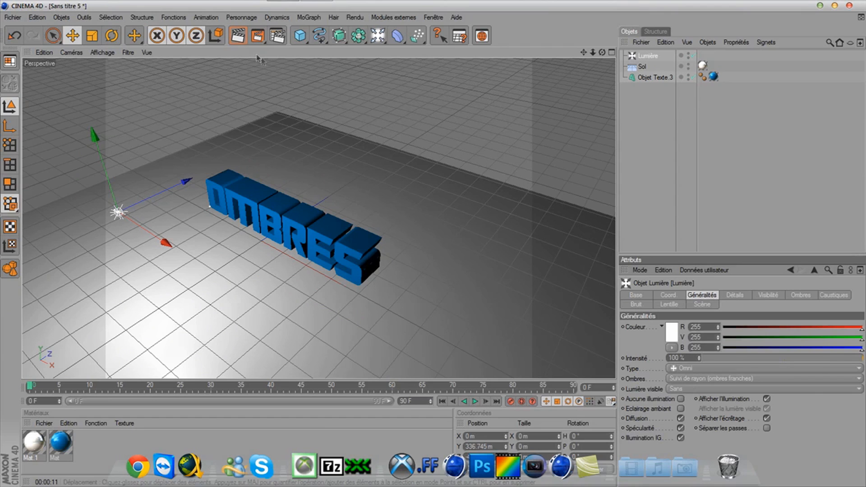
left_click(238, 35)
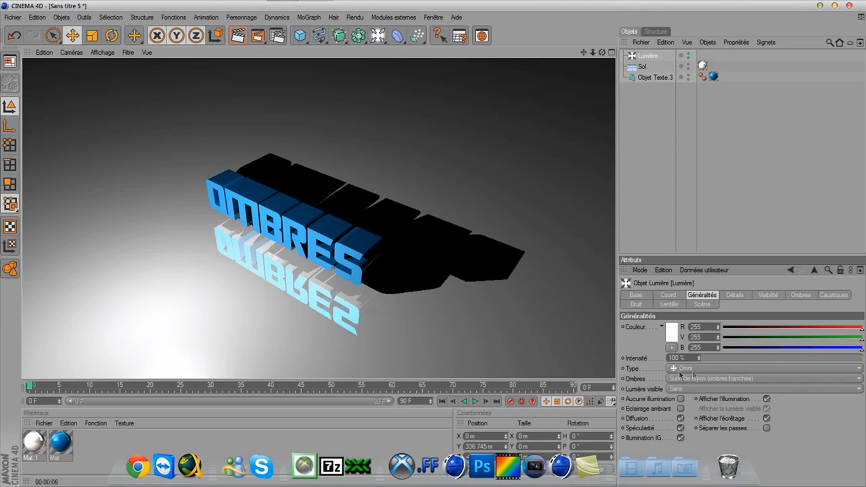
Step: Set the light's shadows to Adaptatives and render a preview of the view
left_click(703, 377)
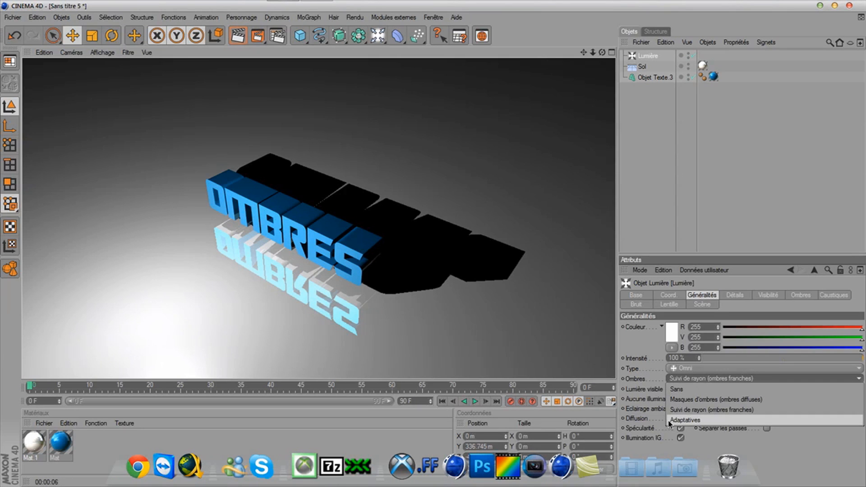
left_click(671, 420)
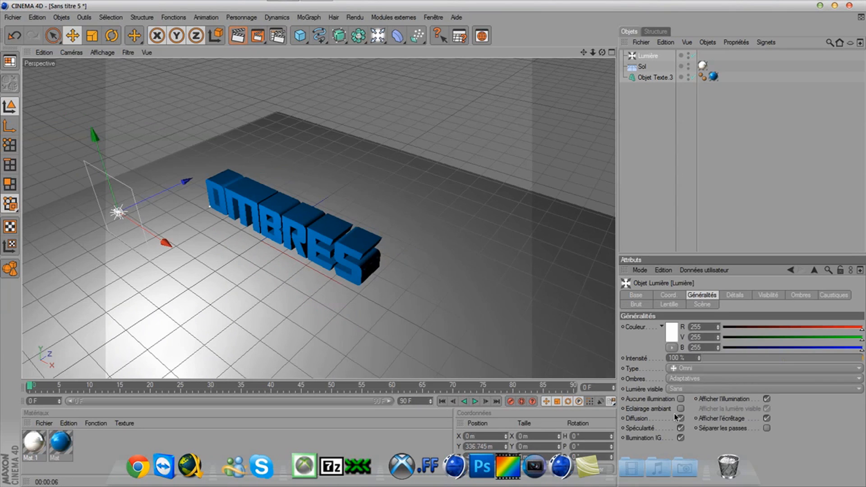
left_click(237, 37)
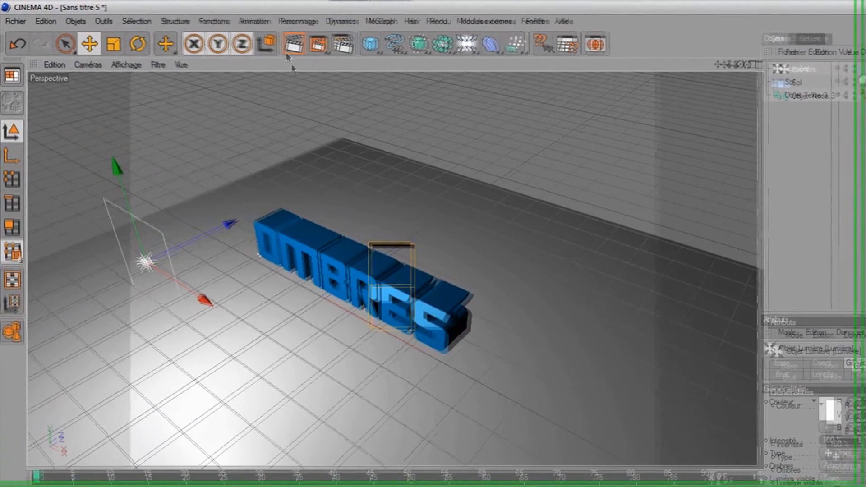
left_click(416, 280)
left_click(297, 45)
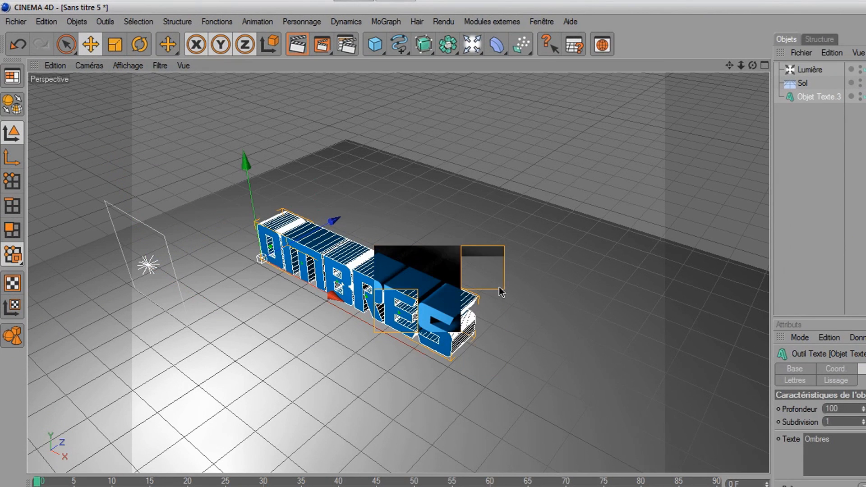